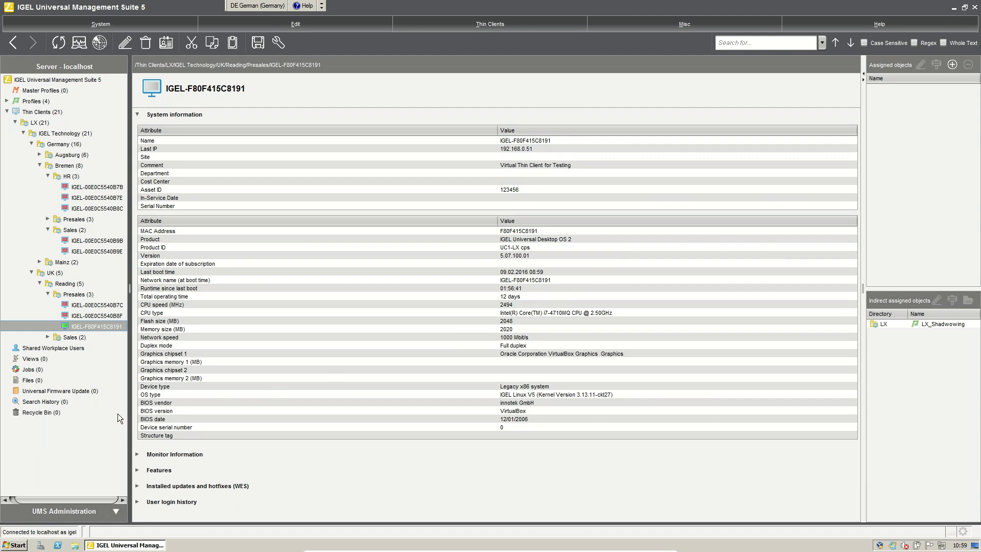
- Check online for firmware updates and include IGEL UD OS 2 at version 5.08.100 for download
{"action": "right_click", "coordinate": [34, 394]}
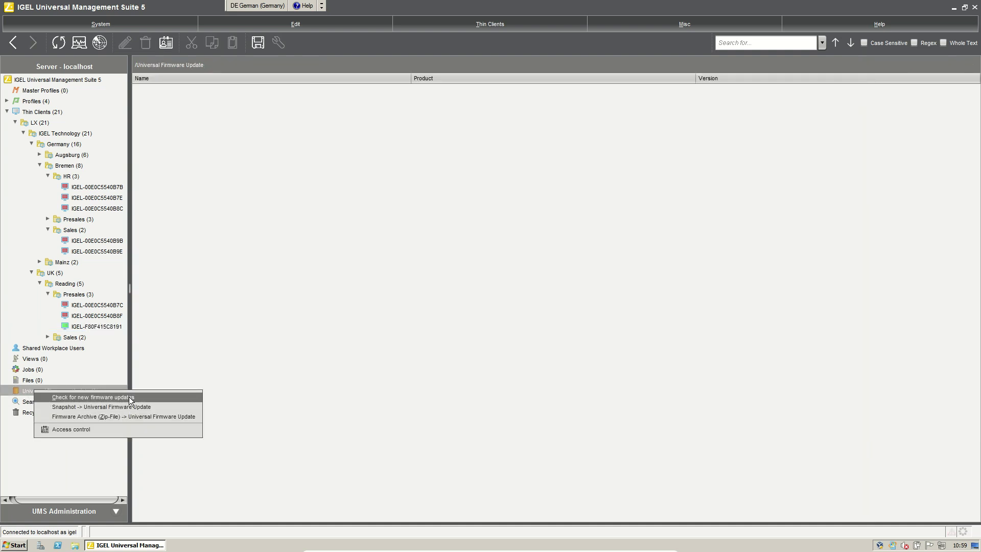
{"action": "left_click", "coordinate": [149, 397]}
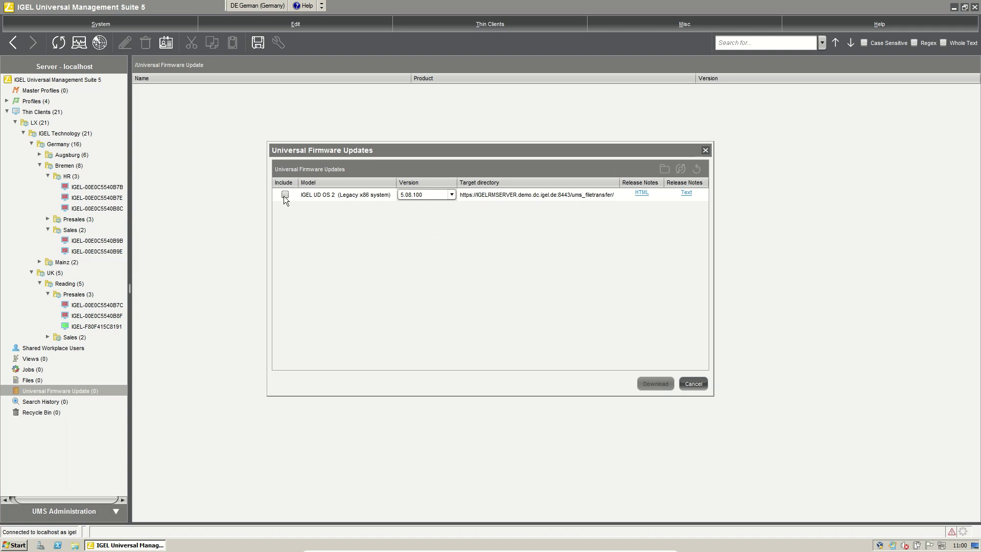
{"action": "left_click", "coordinate": [324, 196]}
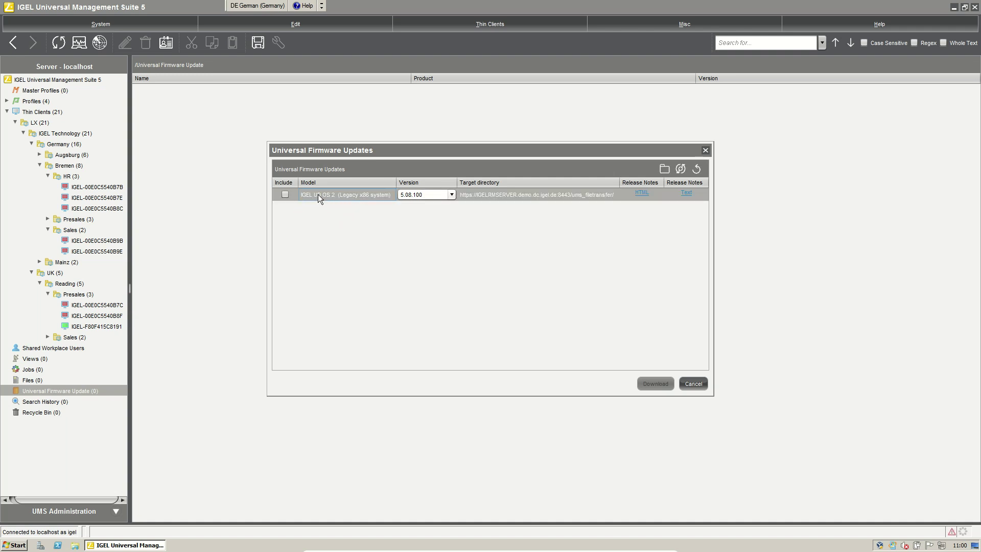
{"action": "left_click", "coordinate": [285, 195]}
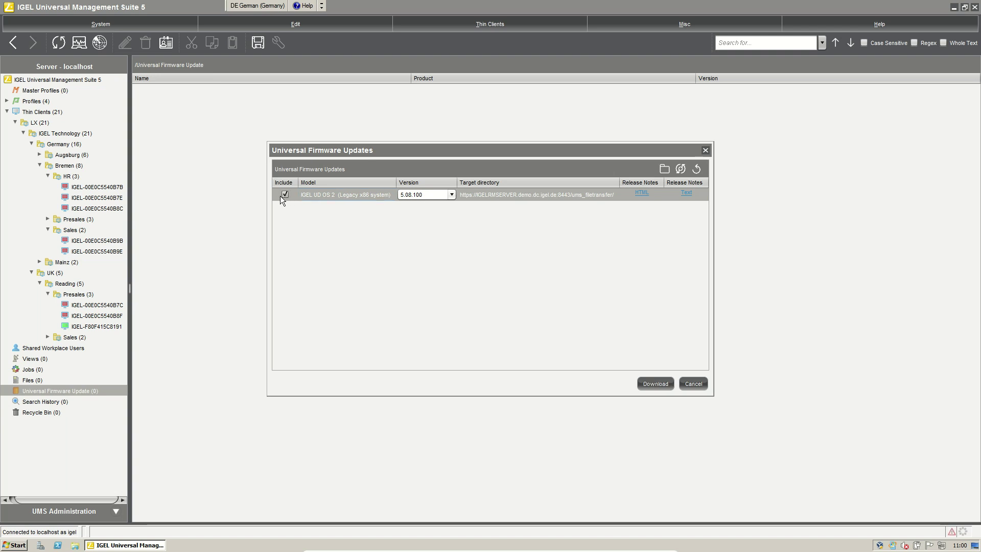
{"action": "left_click", "coordinate": [430, 196]}
{"action": "left_click", "coordinate": [422, 207]}
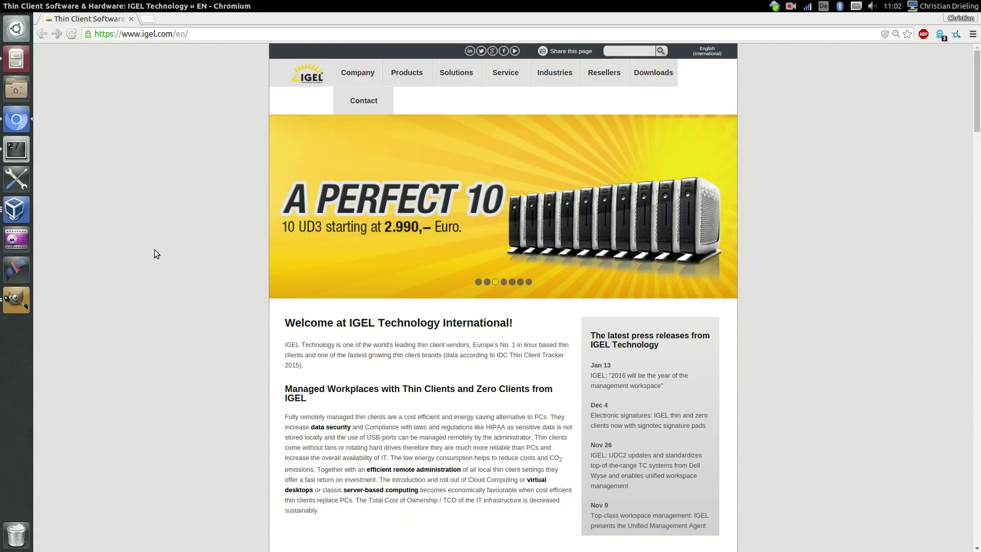
- Go to myigel.biz and download os_5.08.100_public.zip from IGEL_UNIVERSAL_DESKTOP_CONVERTER > updates > UDC2_V5
{"action": "left_click", "coordinate": [216, 34]}
{"action": "type", "text": "myi"}
{"action": "key", "text": "Return"}
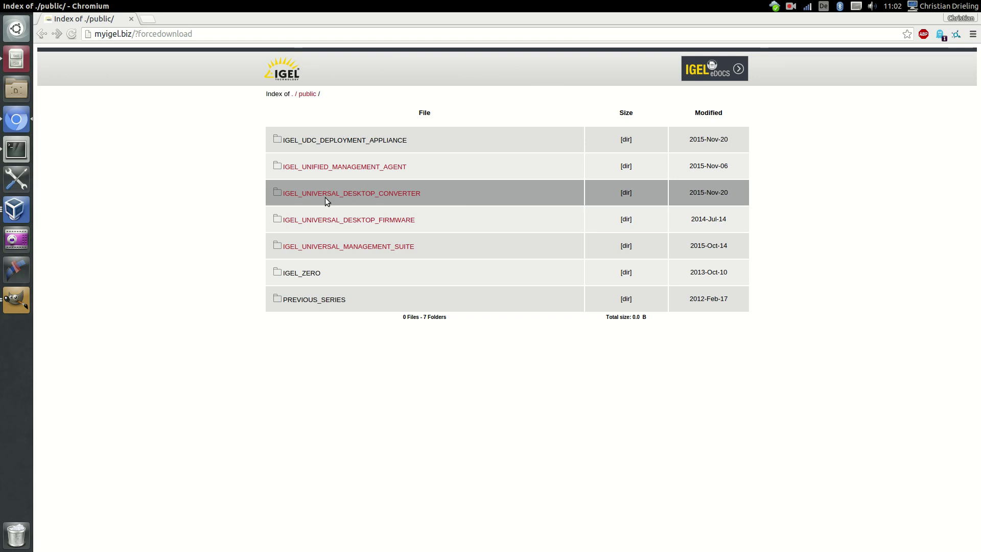
{"action": "left_click", "coordinate": [388, 198]}
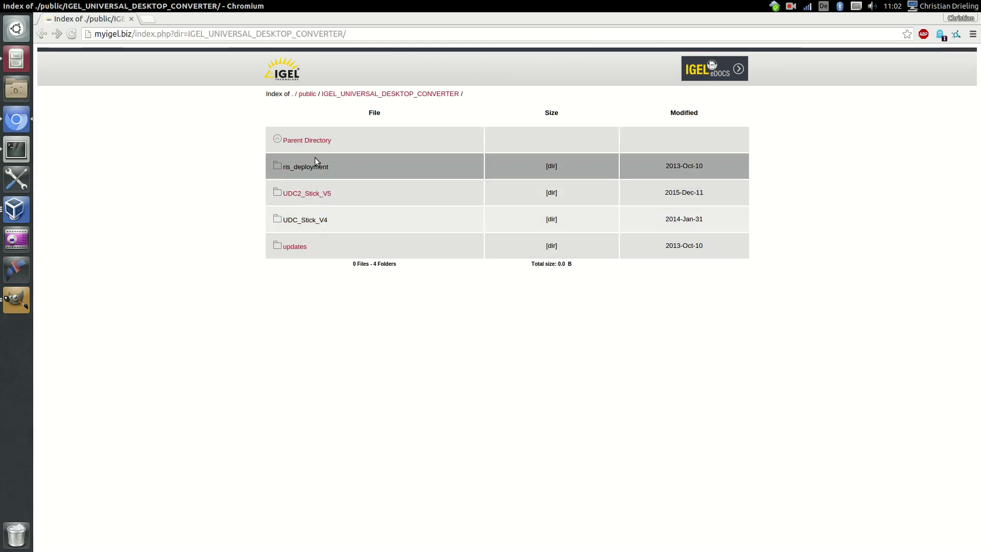
{"action": "left_click", "coordinate": [298, 249]}
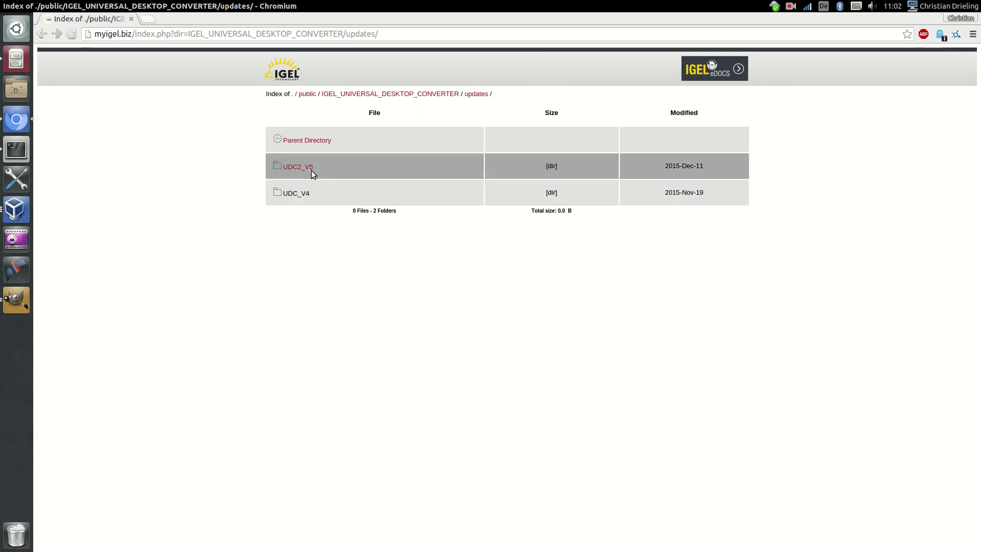
{"action": "left_click", "coordinate": [300, 172]}
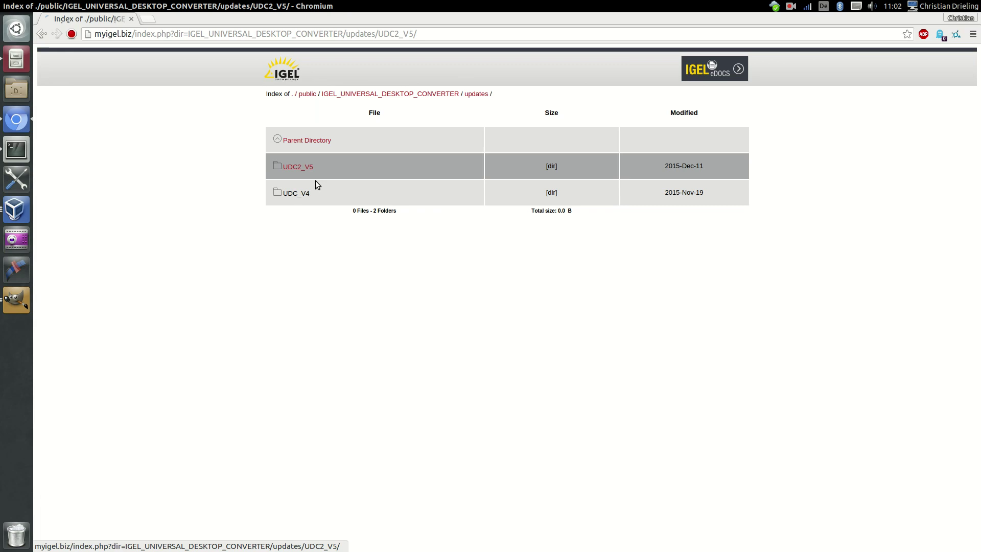
{"action": "scroll", "coordinate": [381, 241], "scroll_direction": "down", "scroll_amount": 7}
{"action": "scroll", "coordinate": [346, 185], "scroll_direction": "up", "scroll_amount": 7}
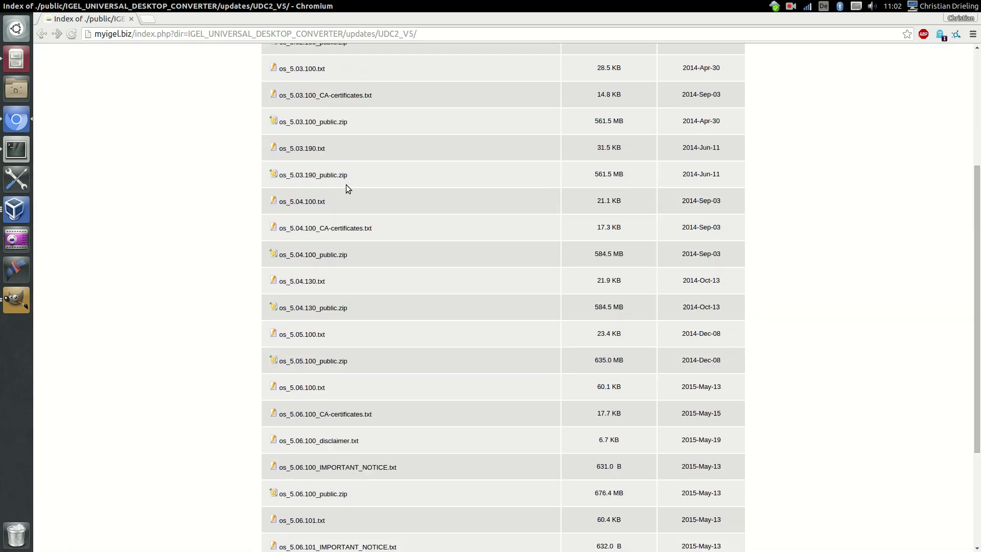
{"action": "scroll", "coordinate": [294, 252], "scroll_direction": "down", "scroll_amount": 4}
{"action": "scroll", "coordinate": [294, 251], "scroll_direction": "down", "scroll_amount": 2}
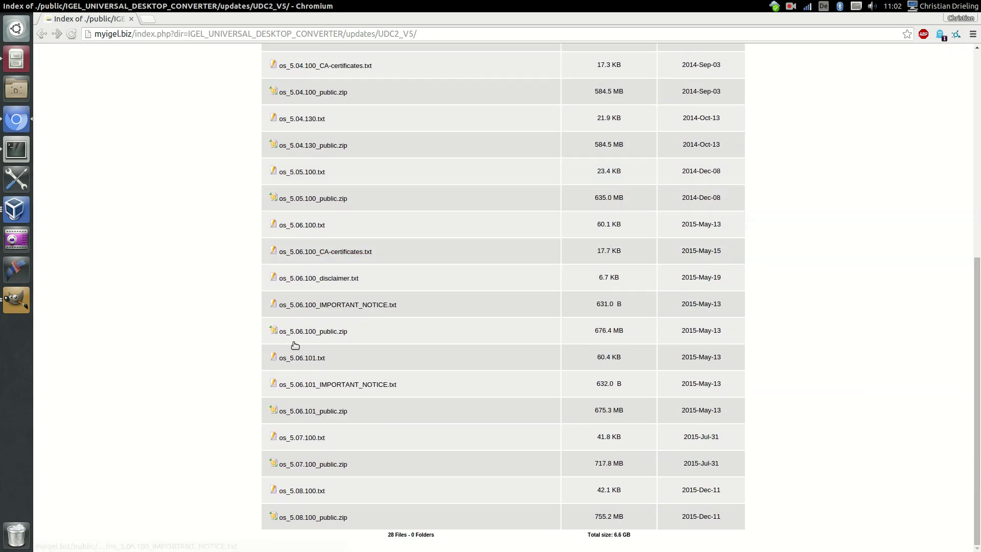
{"action": "left_click", "coordinate": [314, 518]}
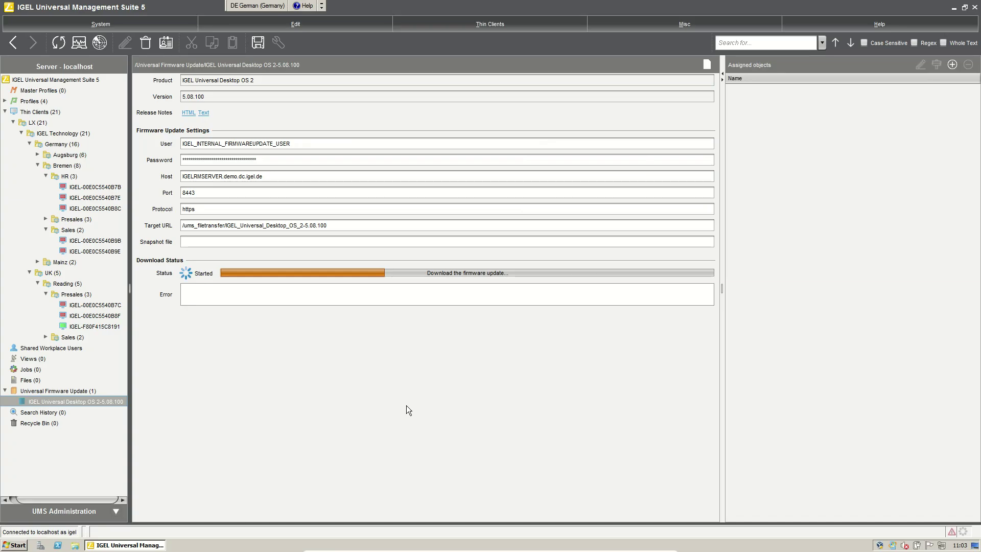
- Choose os_5.08.100_public.zip as the firmware archive to import into Universal Firmware Update
{"action": "right_click", "coordinate": [60, 394]}
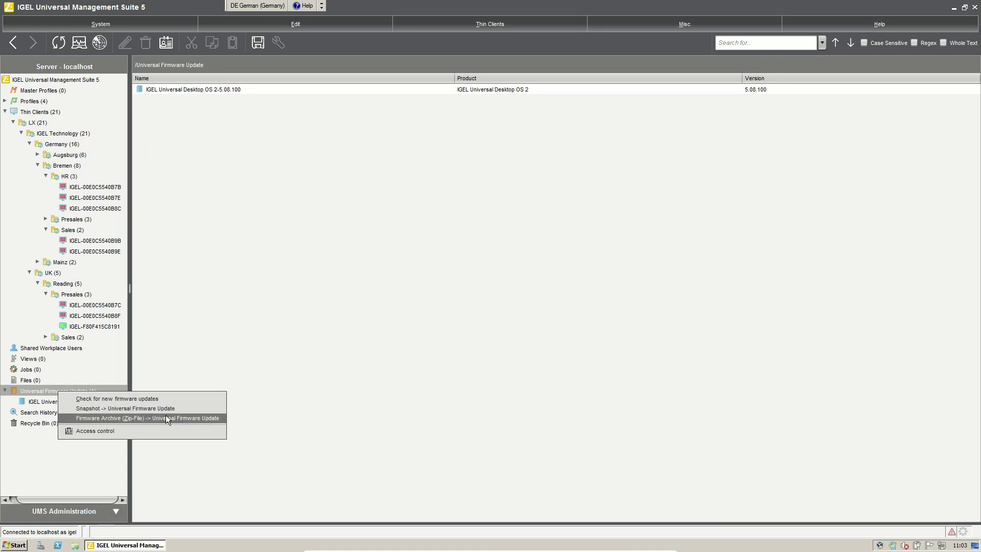
{"action": "left_click", "coordinate": [216, 418]}
{"action": "left_click", "coordinate": [591, 241]}
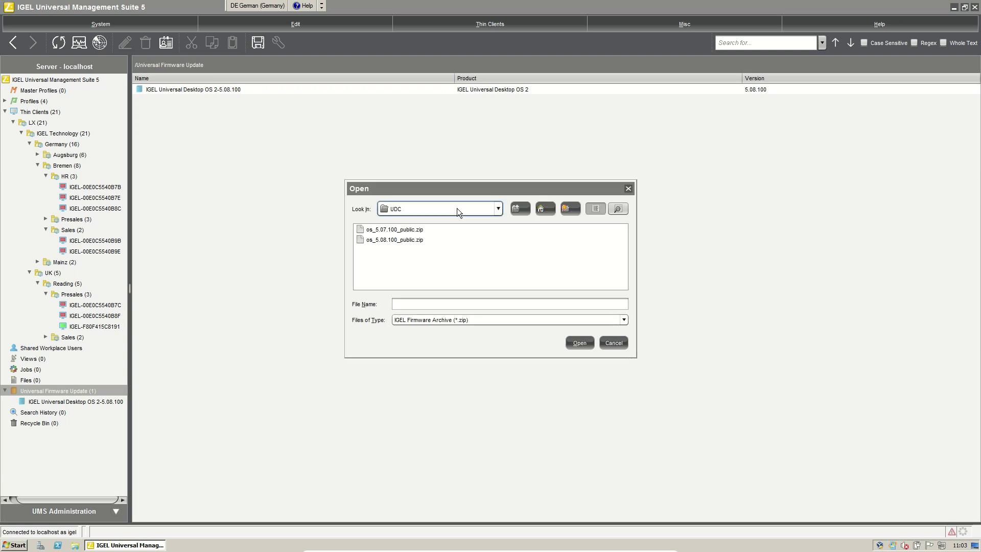
{"action": "left_click", "coordinate": [381, 240]}
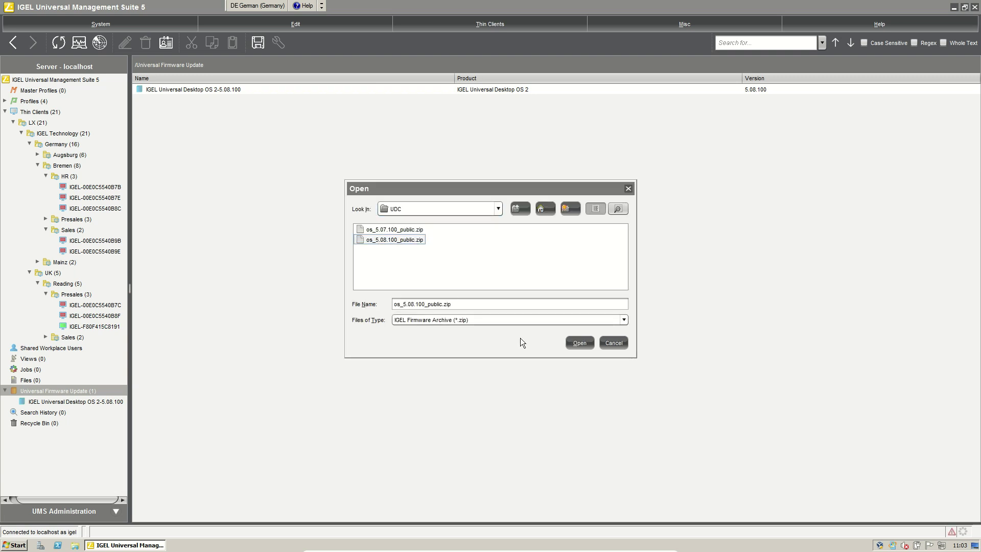
{"action": "left_click", "coordinate": [580, 342]}
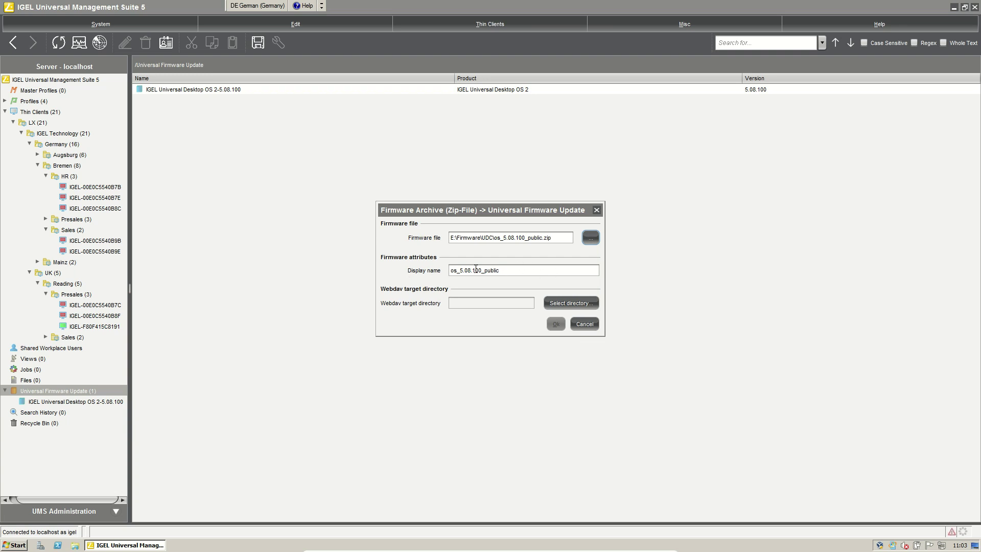
- Set ums_filetransfer as the WebDAV target directory and import the os_5.08.100_public archive
{"action": "left_click", "coordinate": [584, 305]}
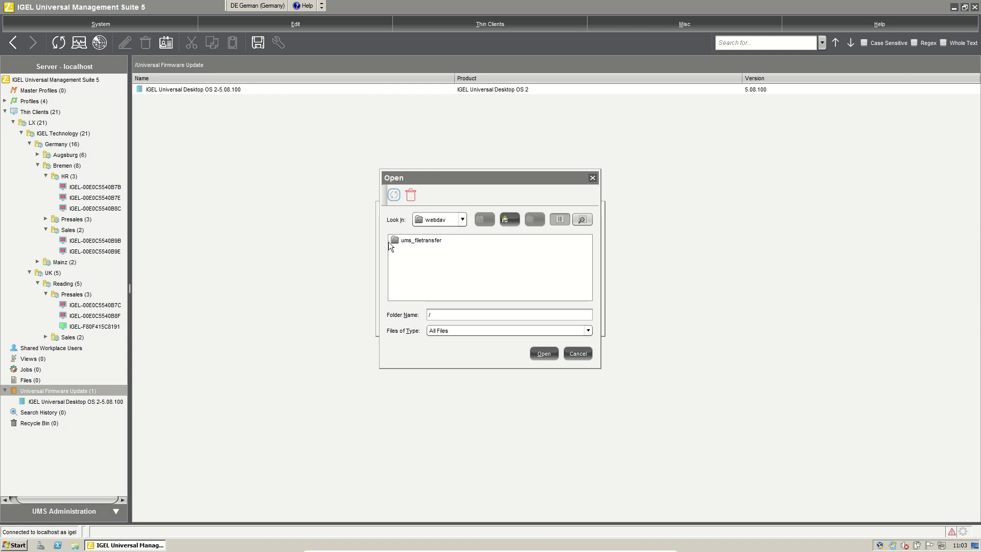
{"action": "double_click", "coordinate": [431, 241]}
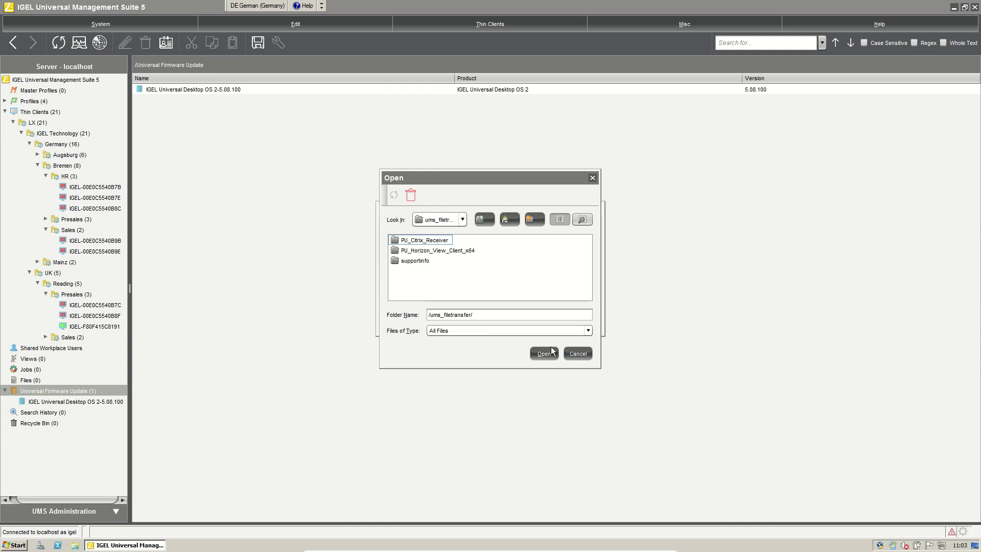
{"action": "left_click", "coordinate": [545, 354]}
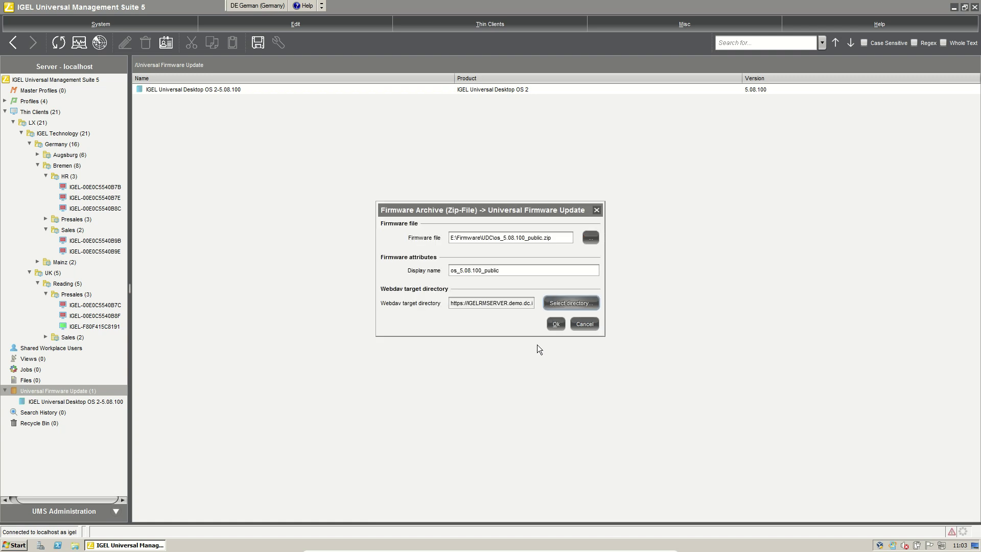
{"action": "left_click", "coordinate": [555, 324]}
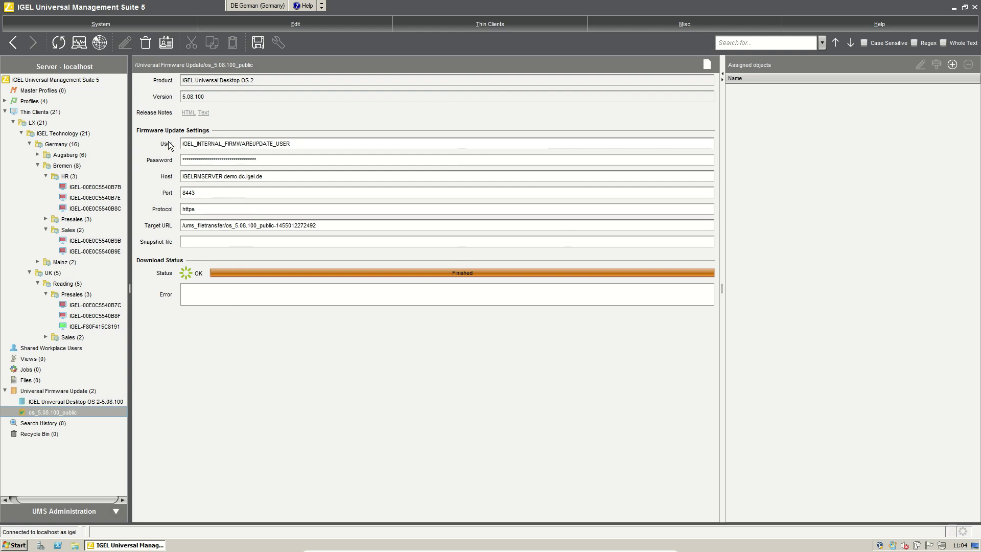
{"action": "double_click", "coordinate": [329, 144]}
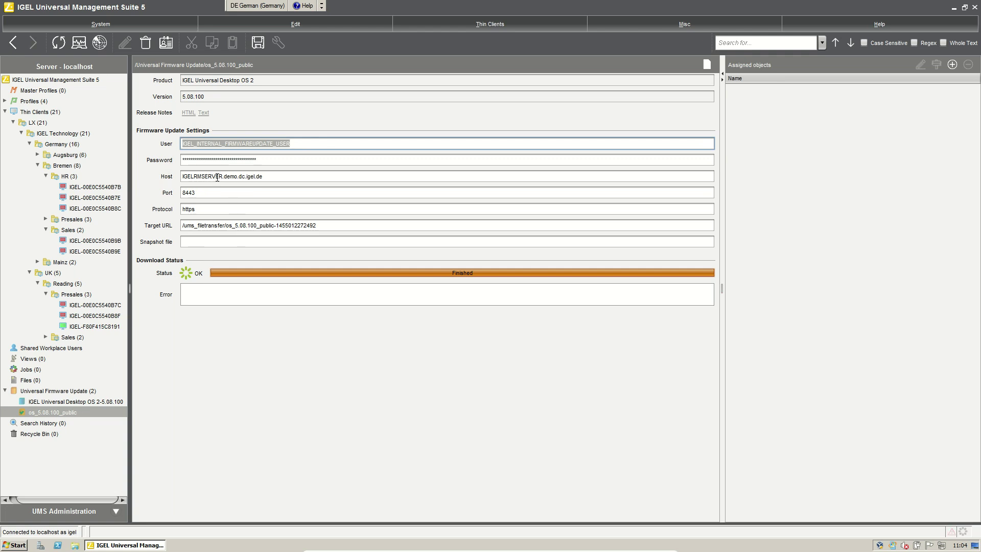
{"action": "left_click", "coordinate": [247, 183]}
{"action": "left_click", "coordinate": [203, 228]}
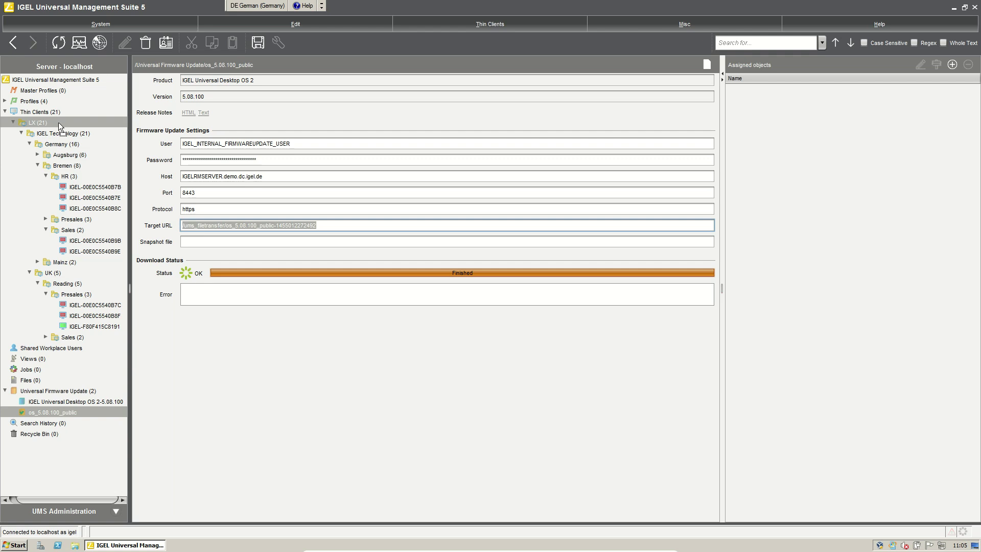
- Assign os_5.08.100_public to the LX folder with the update time set to Now
{"action": "left_click_drag", "start_coordinate": [58, 123], "coordinate": [58, 123]}
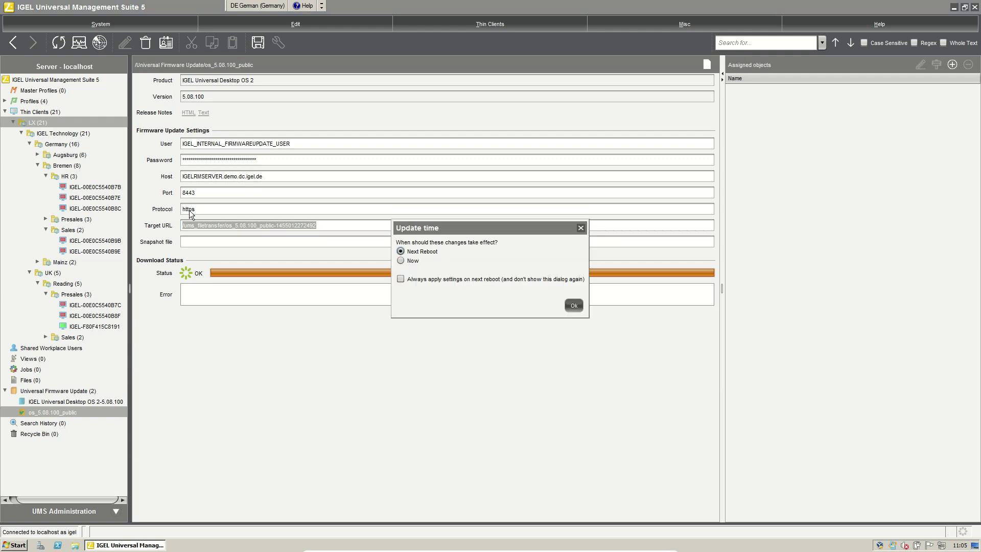
{"action": "left_click", "coordinate": [402, 261]}
{"action": "left_click", "coordinate": [575, 305]}
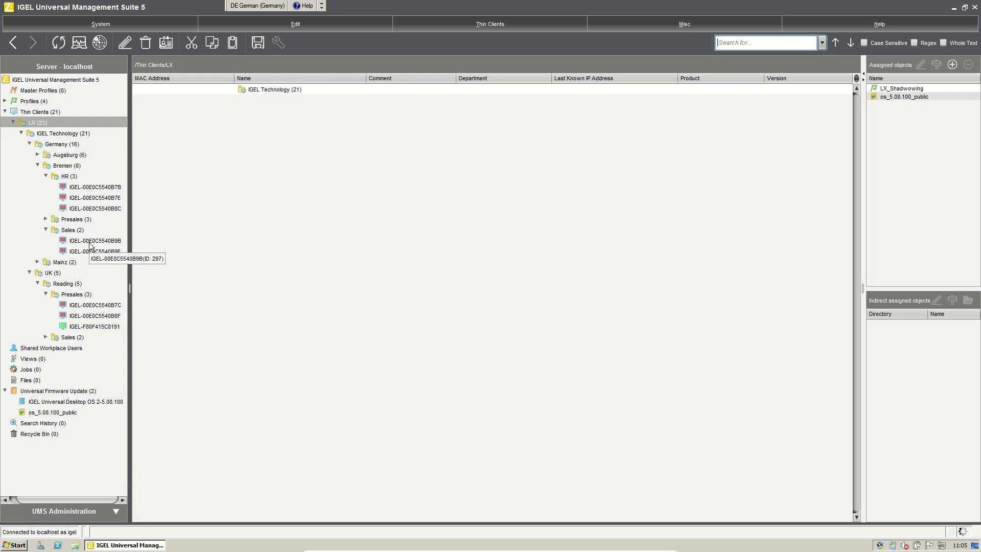
- Run Update & snapshot commands > Update on thin client IGEL-F80F415C8191 and confirm
{"action": "right_click", "coordinate": [32, 125]}
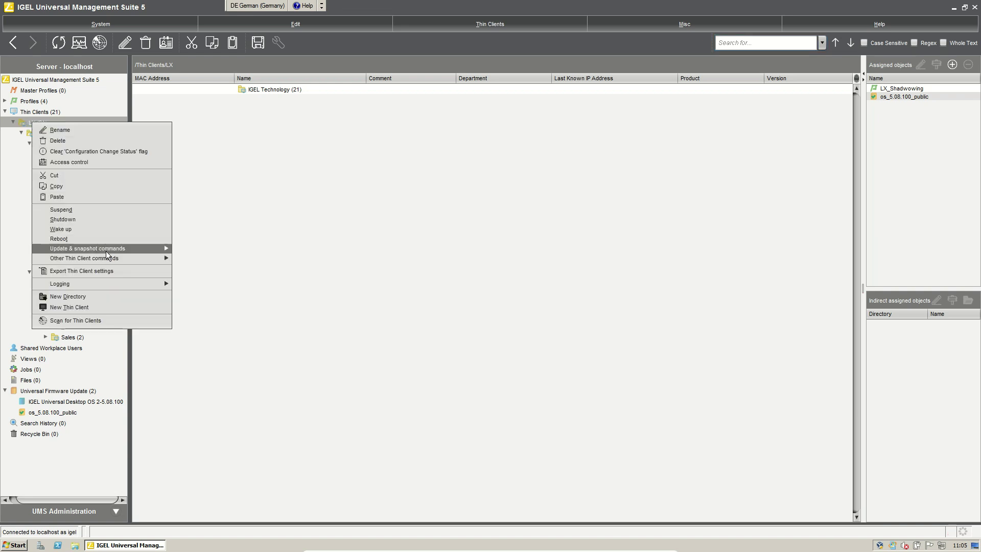
{"action": "mouse_move", "coordinate": [171, 247]}
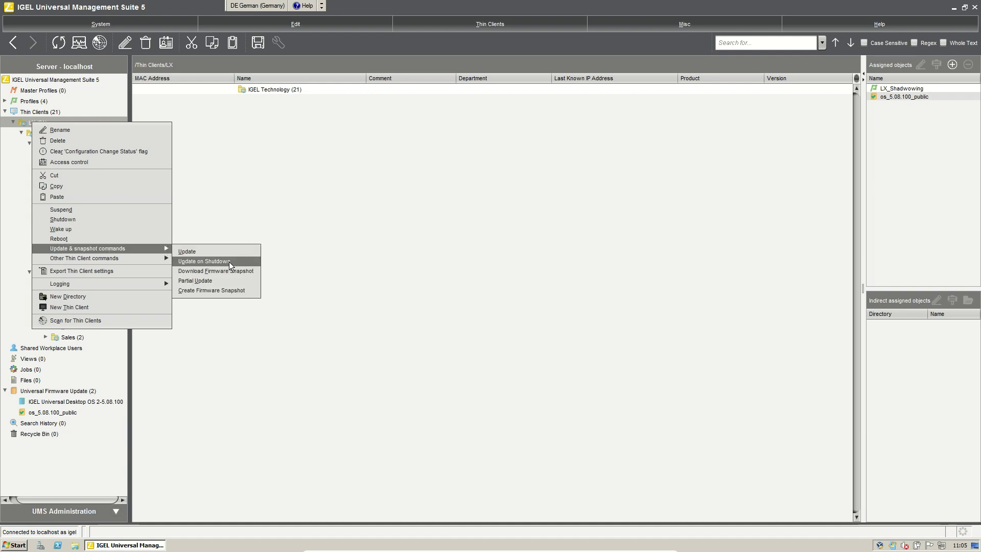
{"action": "left_click", "coordinate": [359, 274]}
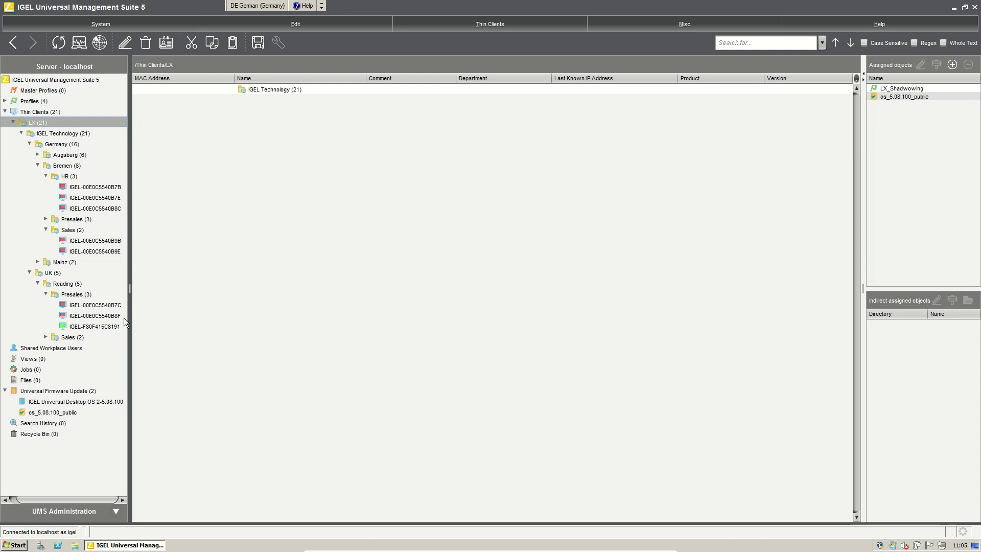
{"action": "left_click", "coordinate": [96, 325]}
{"action": "right_click", "coordinate": [96, 325]}
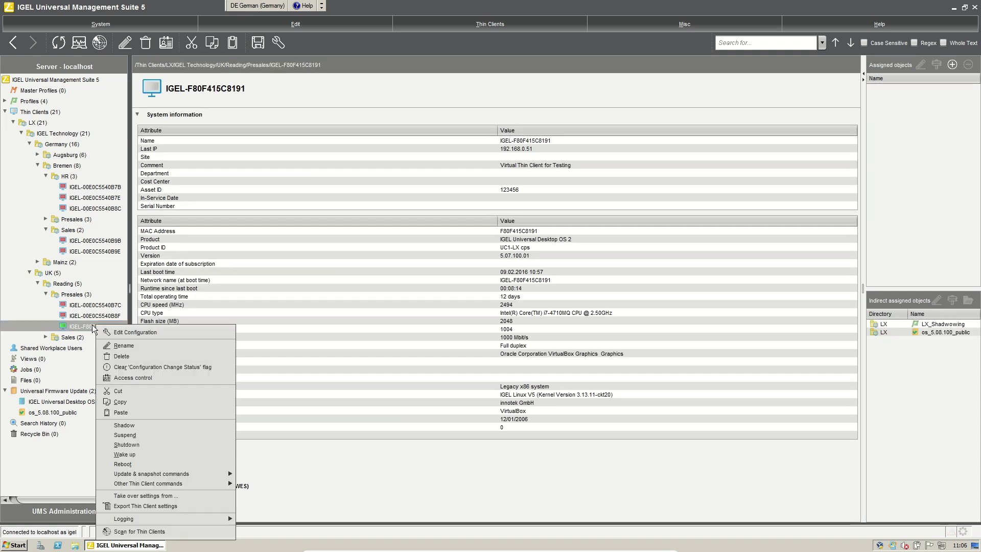
{"action": "mouse_move", "coordinate": [179, 475]}
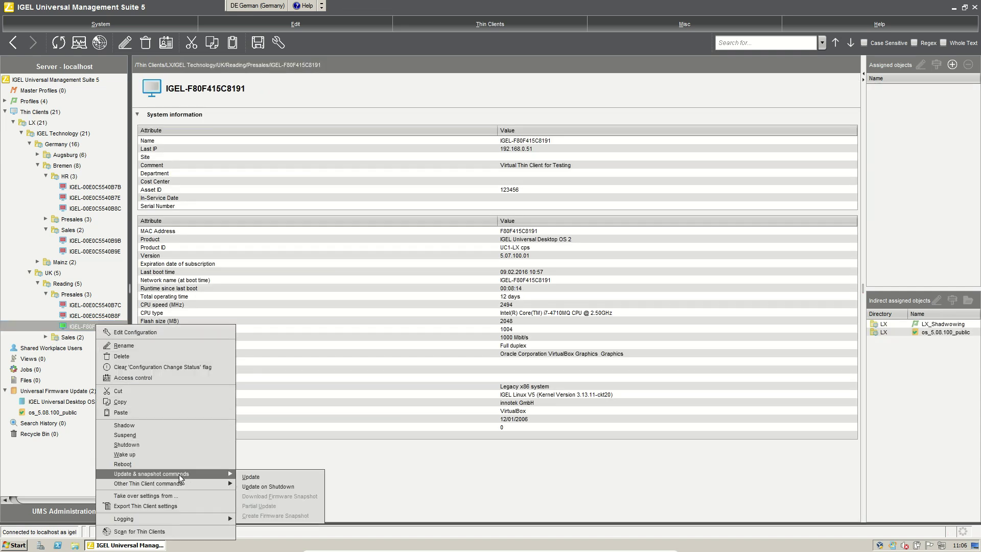
{"action": "left_click", "coordinate": [253, 475]}
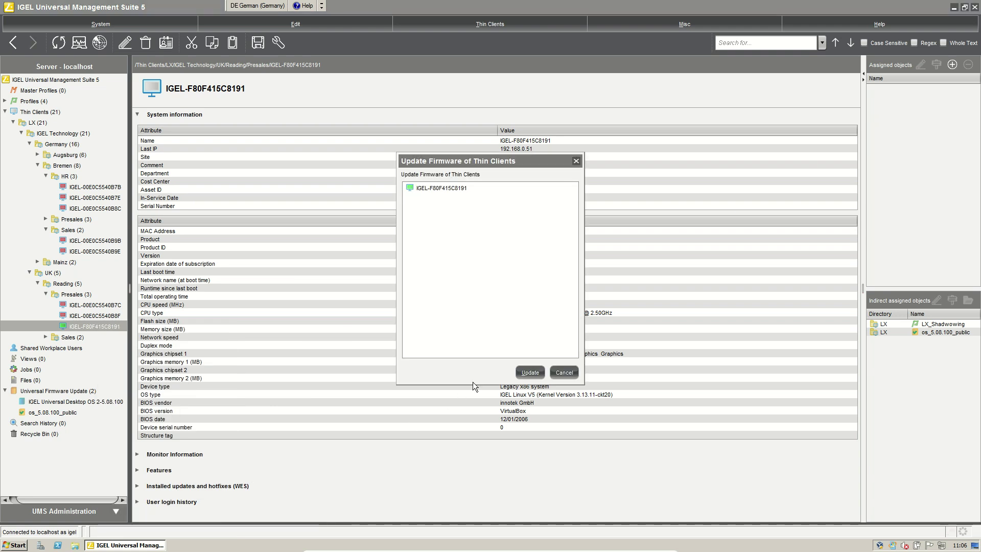
{"action": "left_click", "coordinate": [530, 372]}
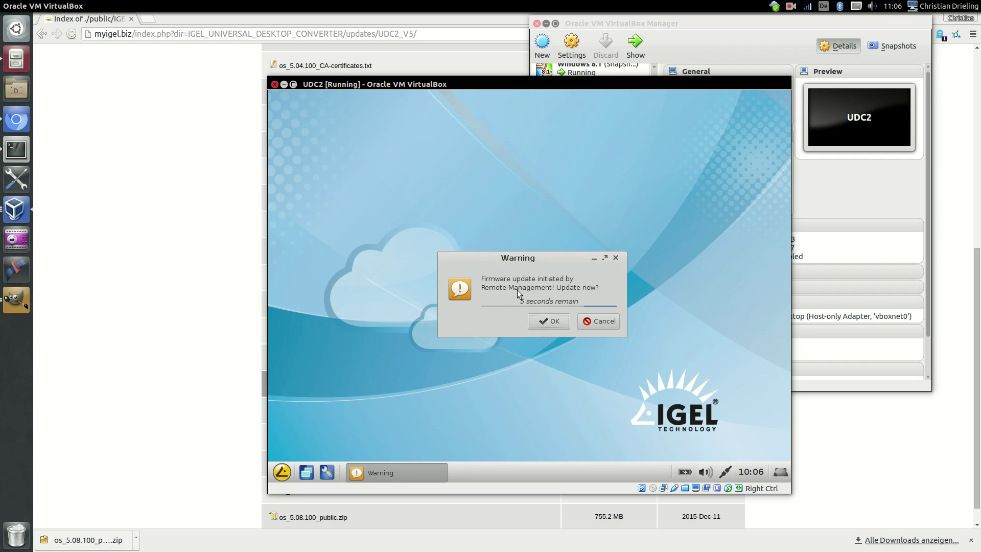
- Accept the 'Firmware update initiated by Remote Management' warning on the UDC2 thin client
{"action": "left_click", "coordinate": [555, 323]}
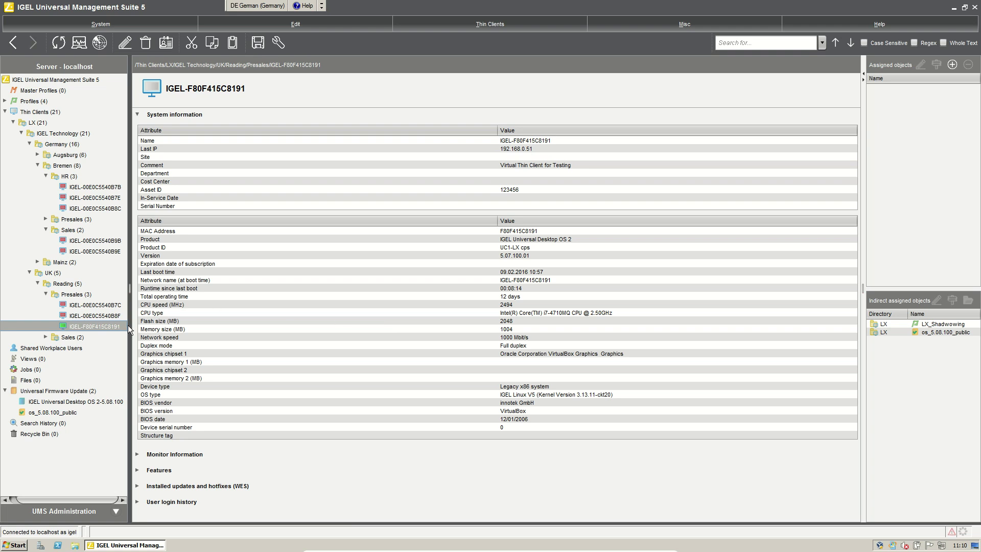
- Import os_5.07.100_public.zip as a Universal Firmware Update stored in /ums_filetransfer/
{"action": "right_click", "coordinate": [51, 390]}
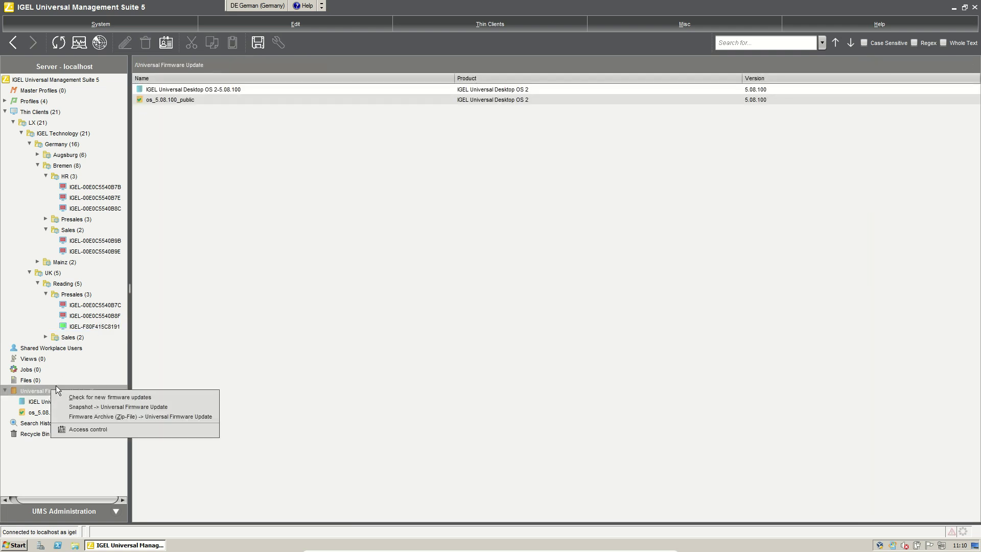
{"action": "left_click", "coordinate": [103, 416]}
{"action": "left_click", "coordinate": [591, 241]}
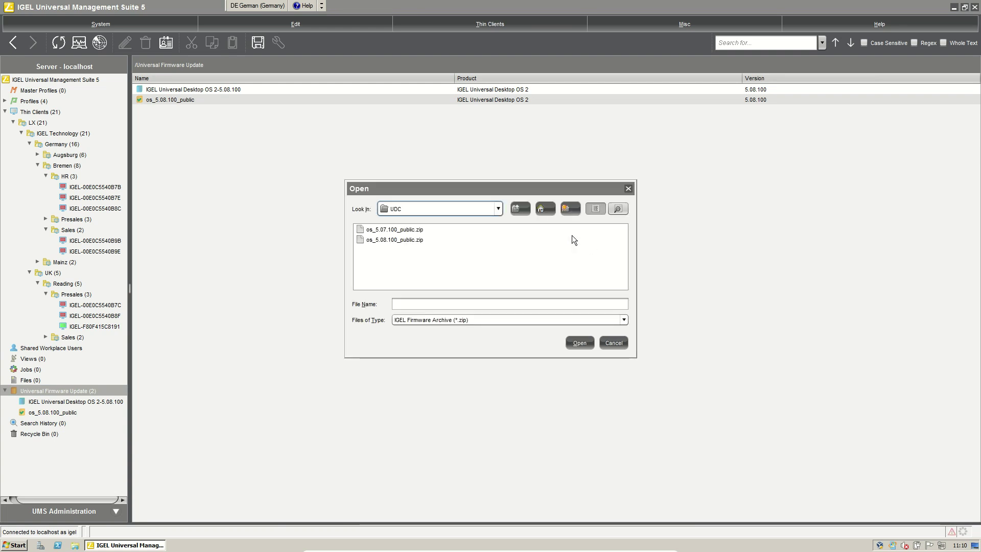
{"action": "double_click", "coordinate": [402, 230]}
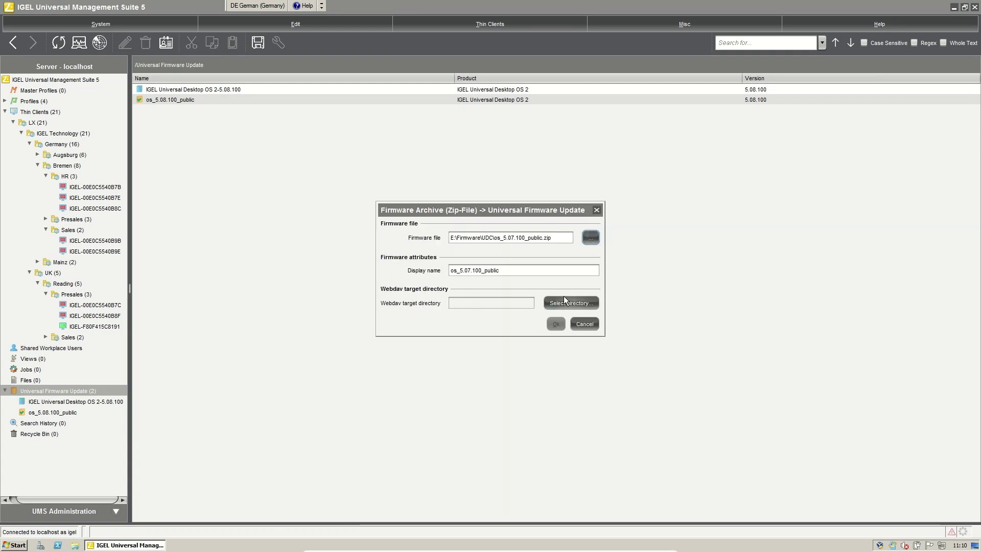
{"action": "left_click", "coordinate": [565, 299]}
{"action": "double_click", "coordinate": [428, 243]}
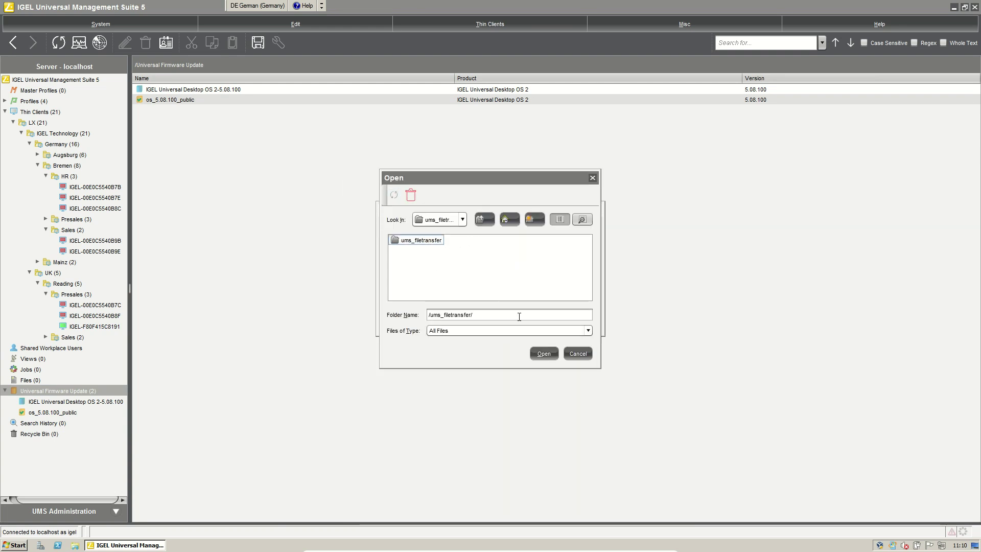
{"action": "left_click", "coordinate": [549, 357]}
{"action": "left_click", "coordinate": [559, 325]}
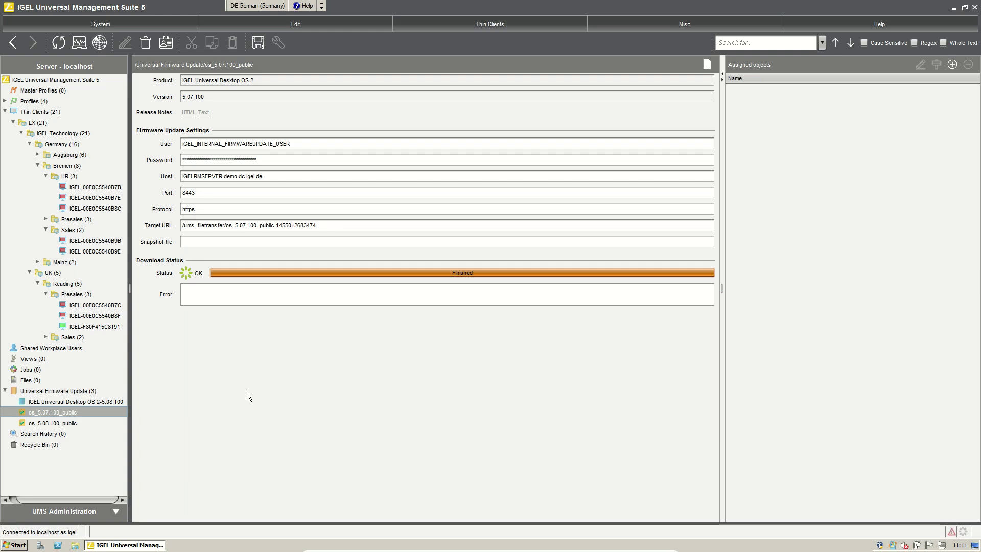
- Detach the os_5.08.100_public firmware assignment from the LX folder
{"action": "left_click", "coordinate": [95, 328]}
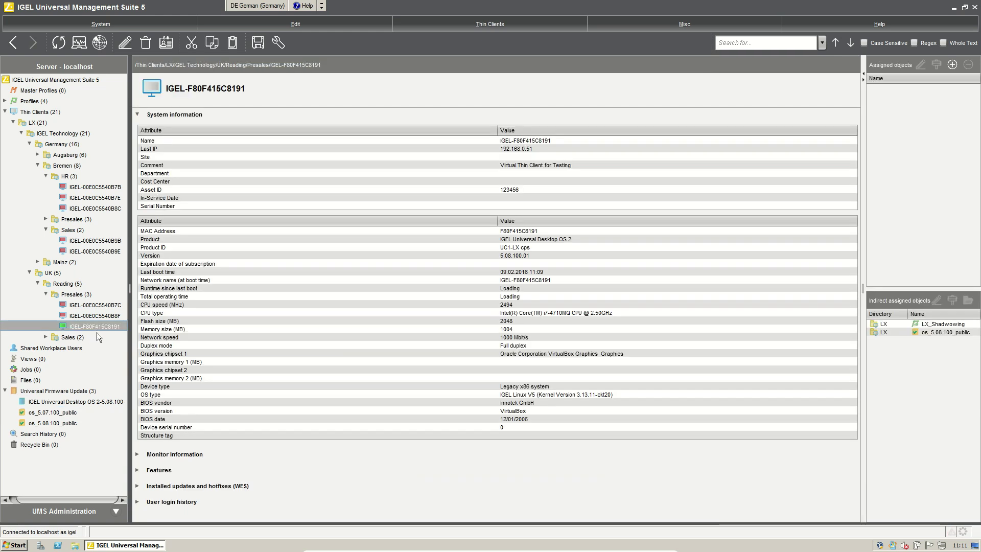
{"action": "left_click", "coordinate": [940, 335]}
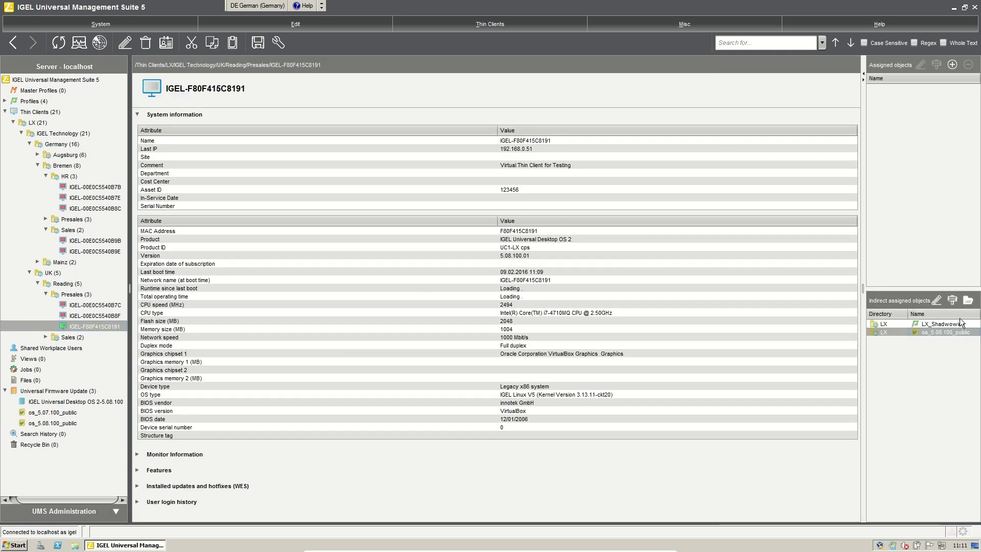
{"action": "left_click", "coordinate": [38, 125]}
{"action": "left_click", "coordinate": [925, 97]}
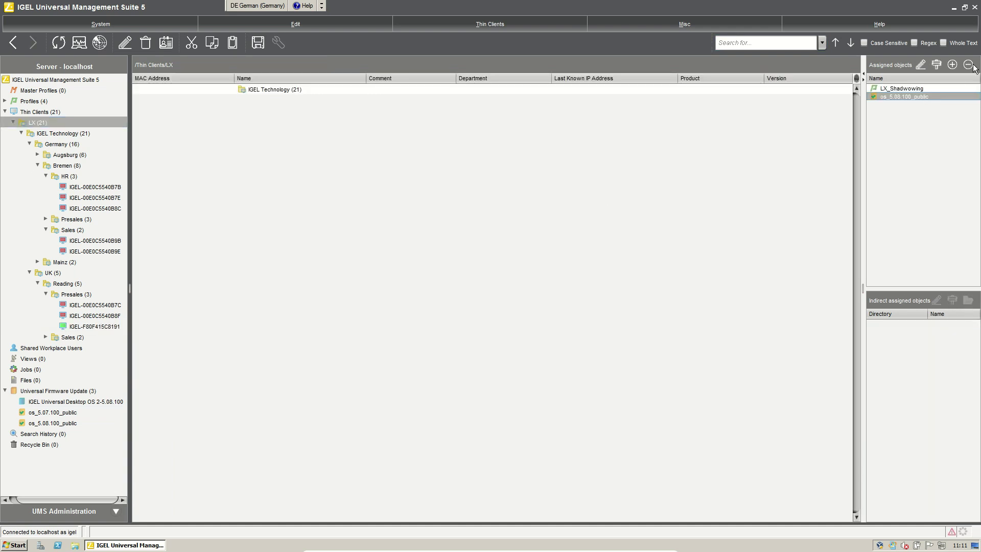
{"action": "left_click", "coordinate": [968, 65]}
{"action": "left_click", "coordinate": [528, 287]}
{"action": "left_click", "coordinate": [574, 305]}
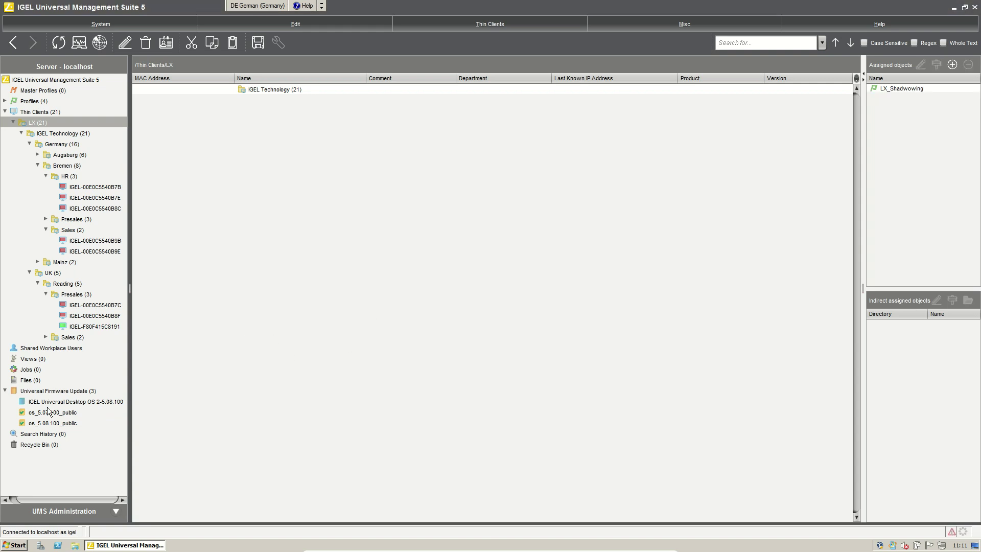
- Assign os_5.07.100_public to thin client IGEL-F80F415C8191, taking effect Now
{"action": "left_click_drag", "start_coordinate": [54, 413], "coordinate": [93, 328]}
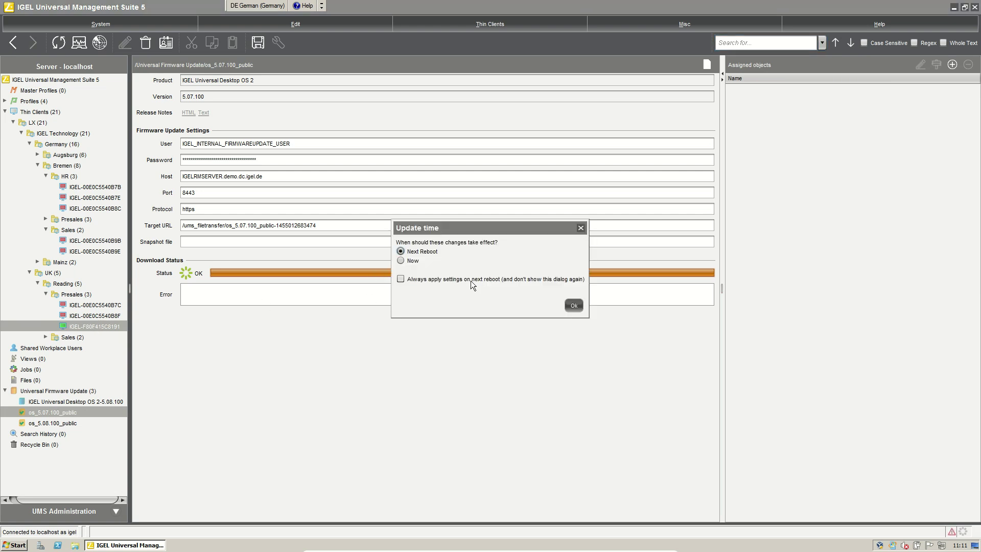
{"action": "left_click", "coordinate": [410, 261]}
{"action": "left_click", "coordinate": [575, 305]}
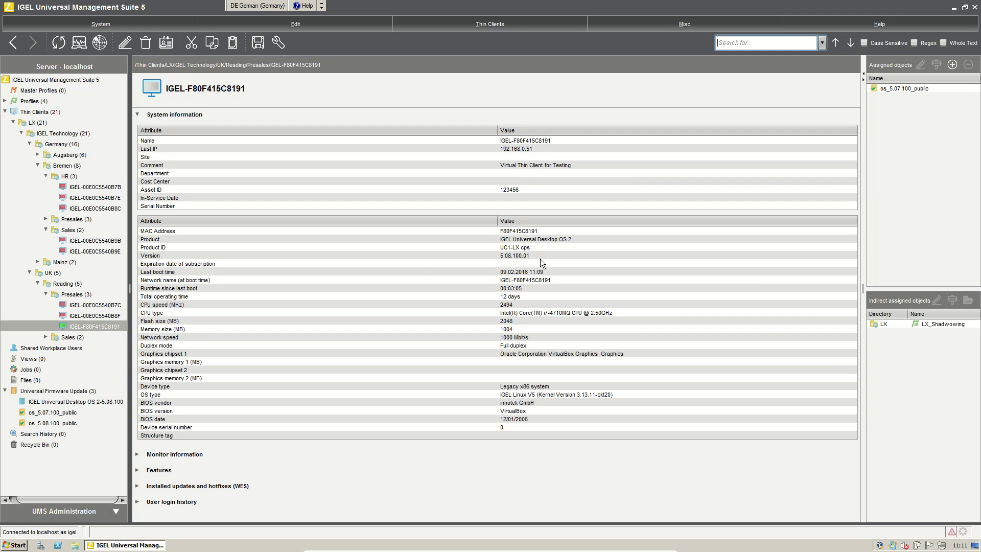
- Send a firmware Update command to IGEL-F80F415C8191 and bring up its VM screen
{"action": "right_click", "coordinate": [90, 330]}
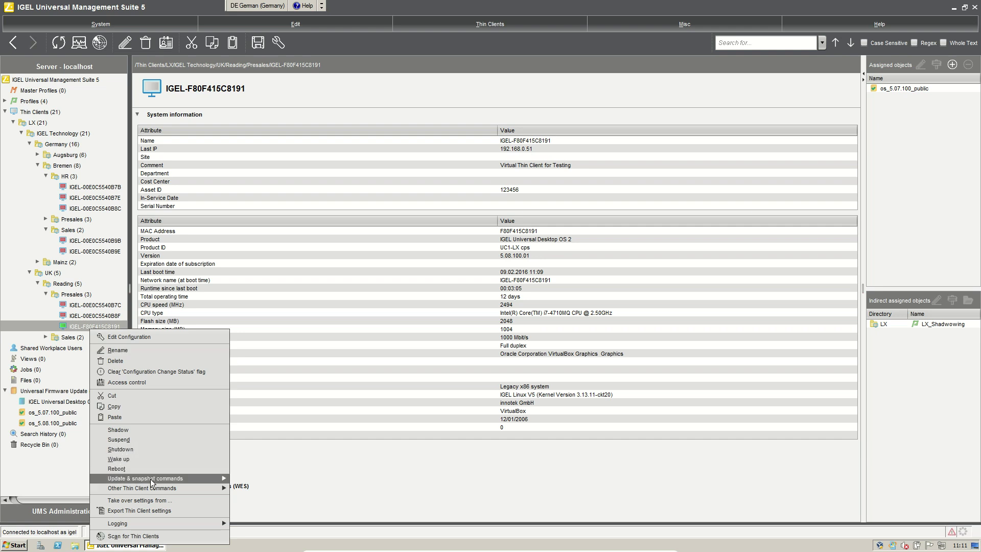
{"action": "mouse_move", "coordinate": [171, 478]}
{"action": "left_click", "coordinate": [272, 481]}
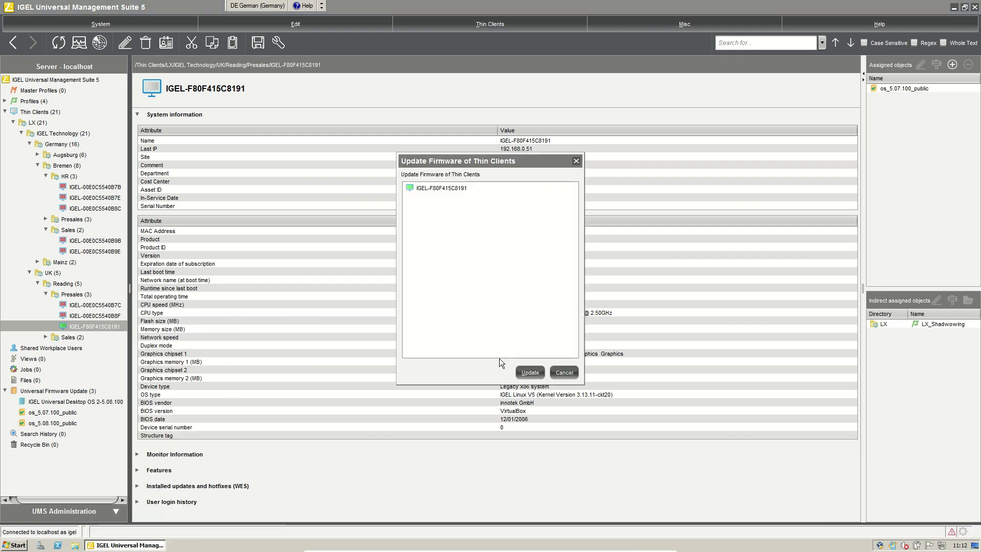
{"action": "left_click", "coordinate": [530, 372]}
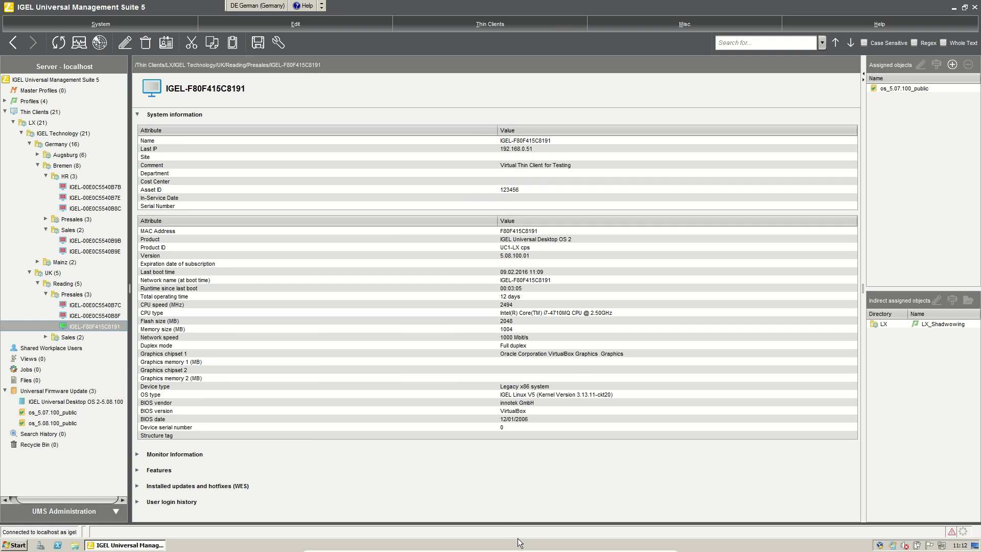
{"action": "left_click", "coordinate": [652, 545]}
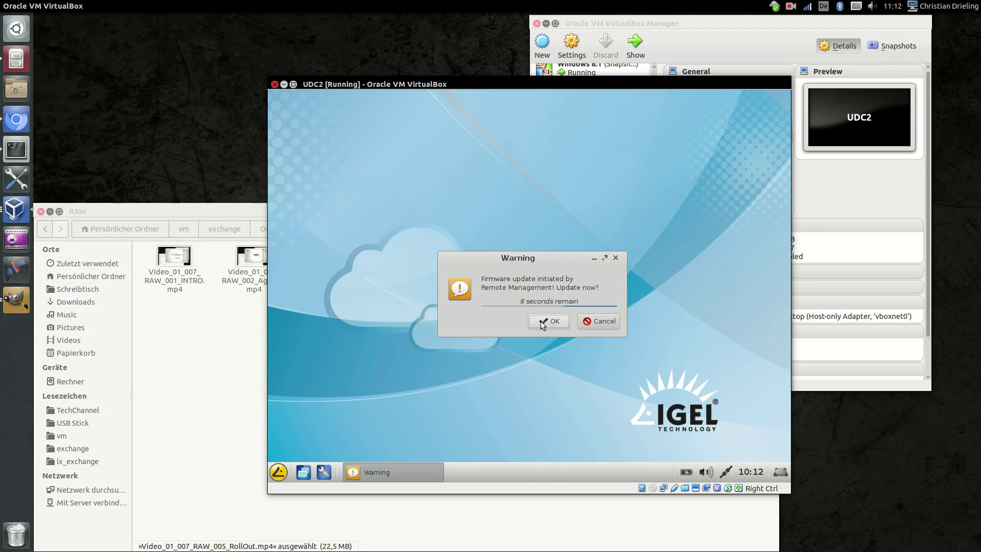
- Accept the firmware update warning on UDC2 so the 5.07.100 downgrade installs
{"action": "left_click", "coordinate": [543, 321]}
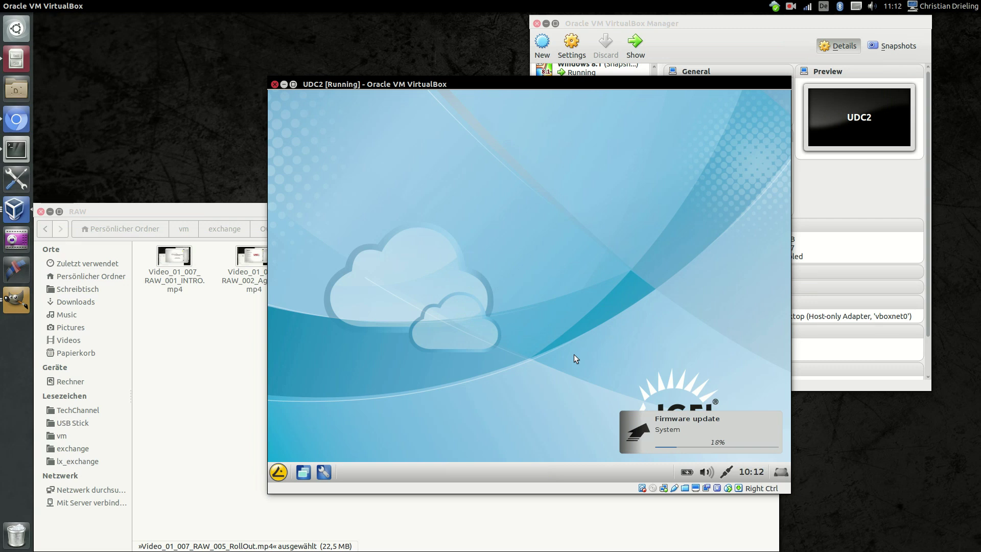